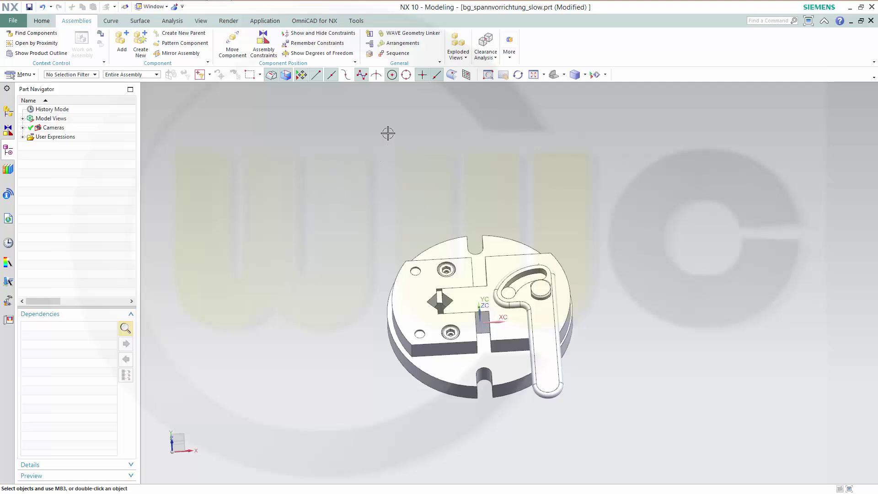
Create Sequence_1 in Assembly Sequence, set its Assembly Constraints to Off, and orbit to an oblique view.
click(396, 53)
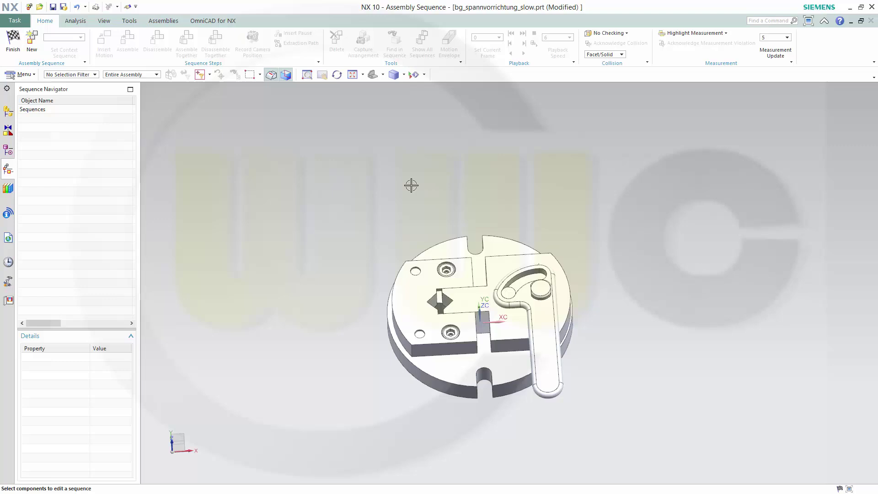
click(31, 38)
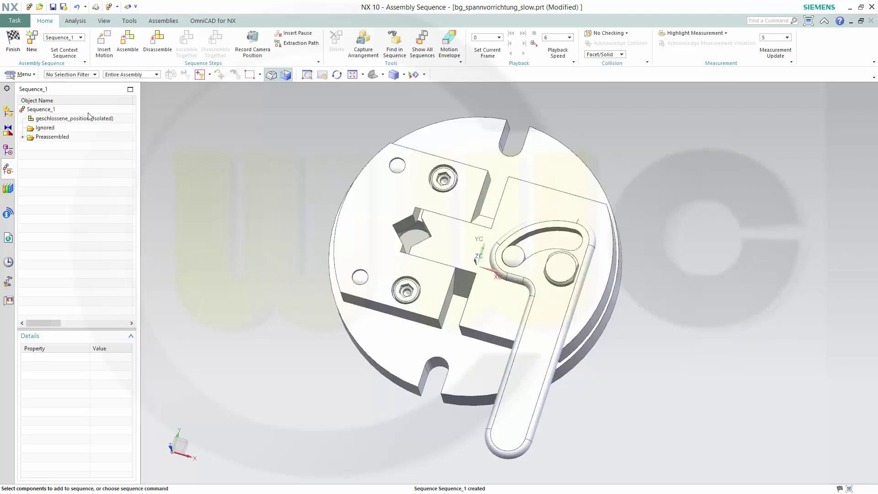
click(41, 109)
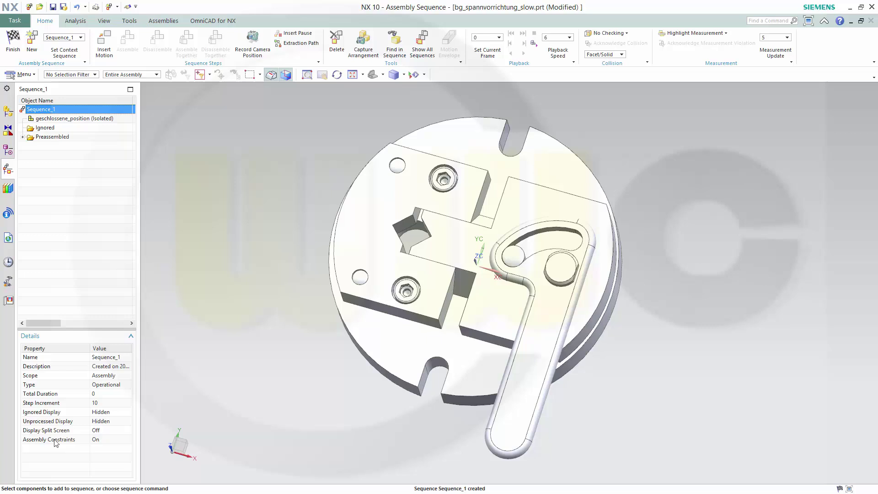
click(104, 442)
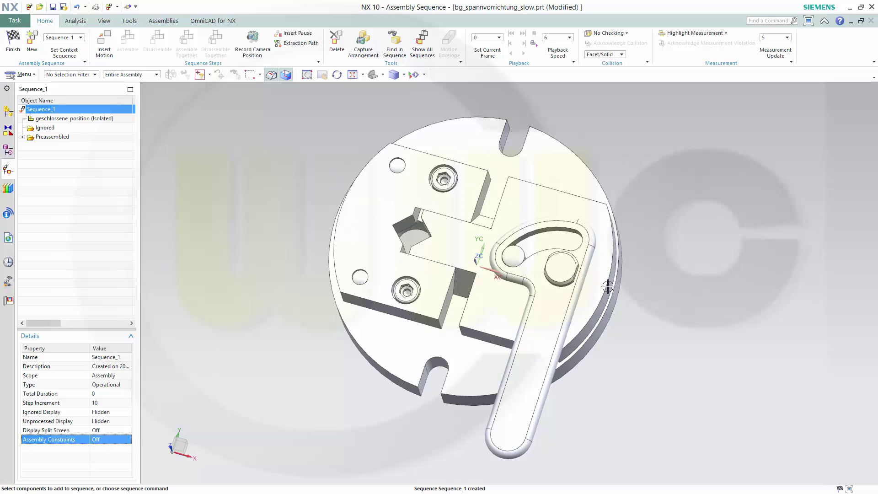
middle_drag(662, 378, 704, 356)
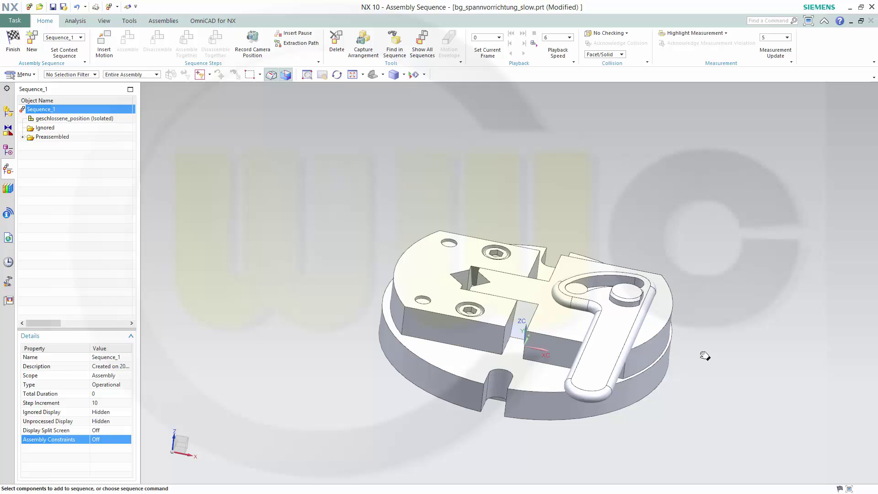
middle_drag(345, 201, 314, 232)
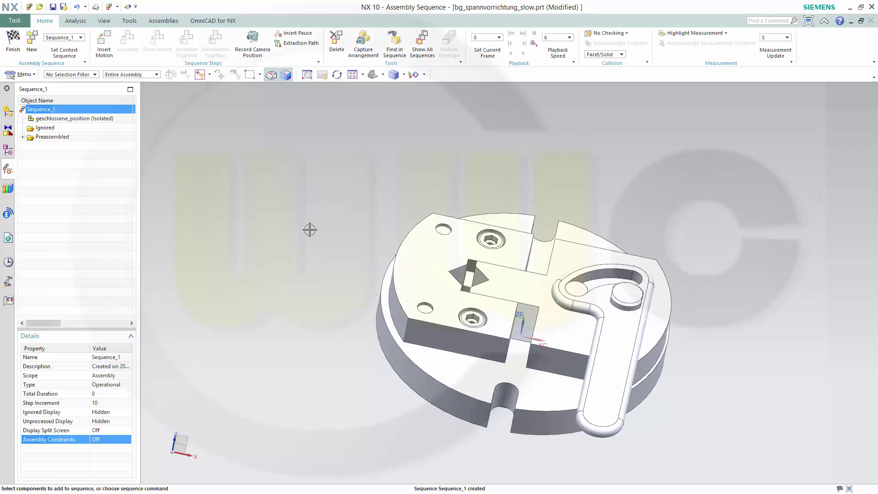
Record a disassembly motion lifting both ZYLINDERSTIFT cylinder pins upward along Z out of the fixture.
click(105, 47)
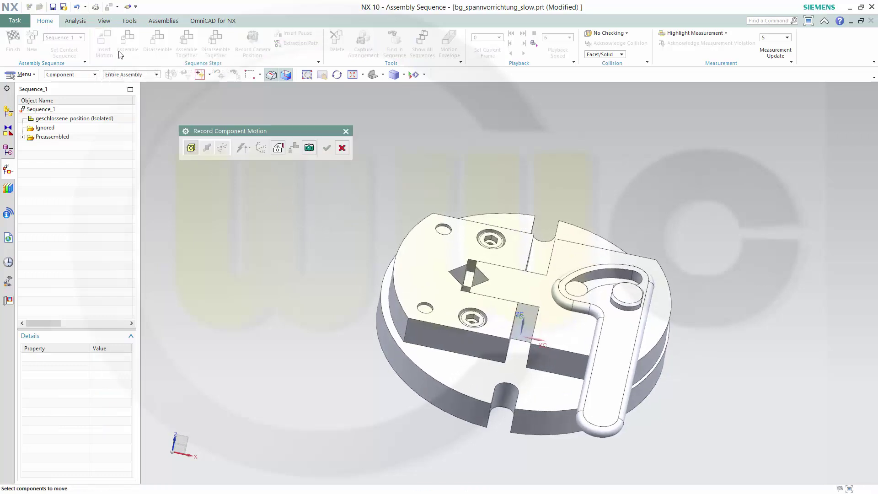
click(441, 229)
click(426, 307)
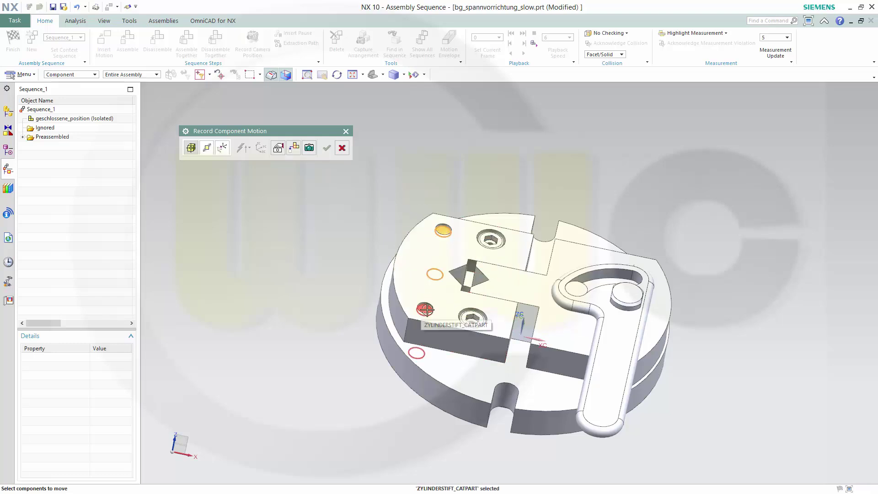
click(207, 148)
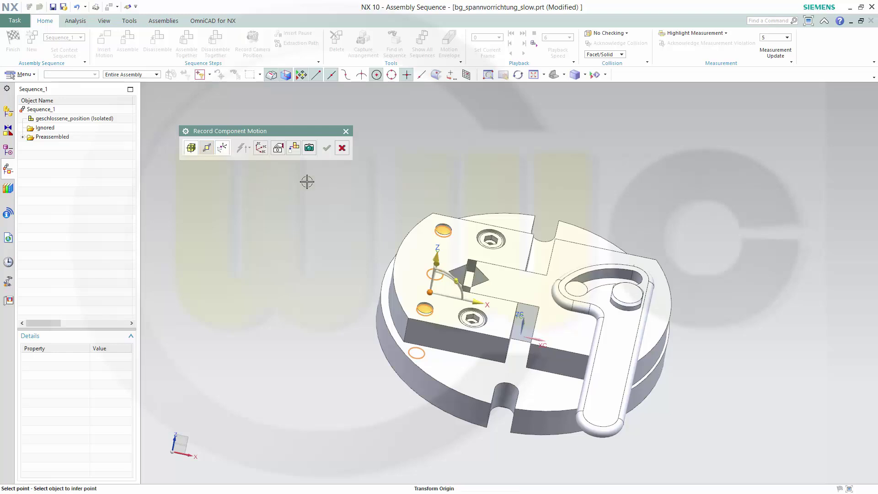
mouse_move(461, 178)
middle_down()
mouse_move(465, 163)
mouse_move(463, 170)
middle_up()
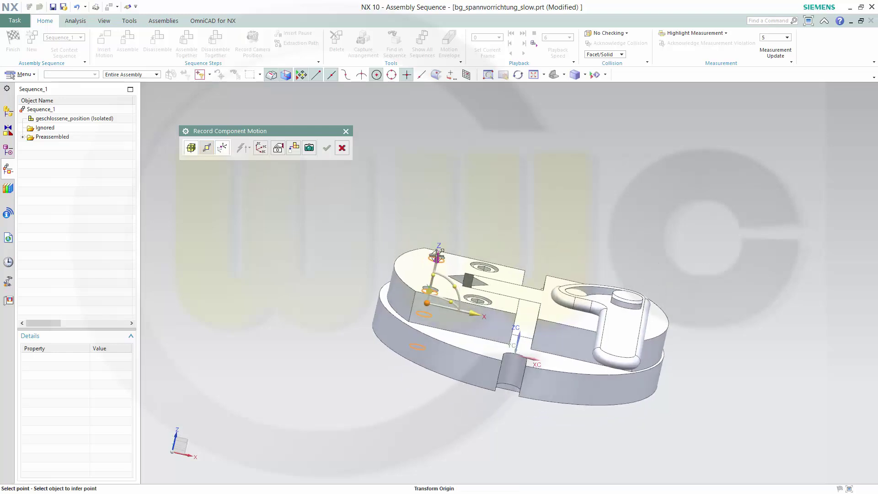
drag(443, 242, 488, 93)
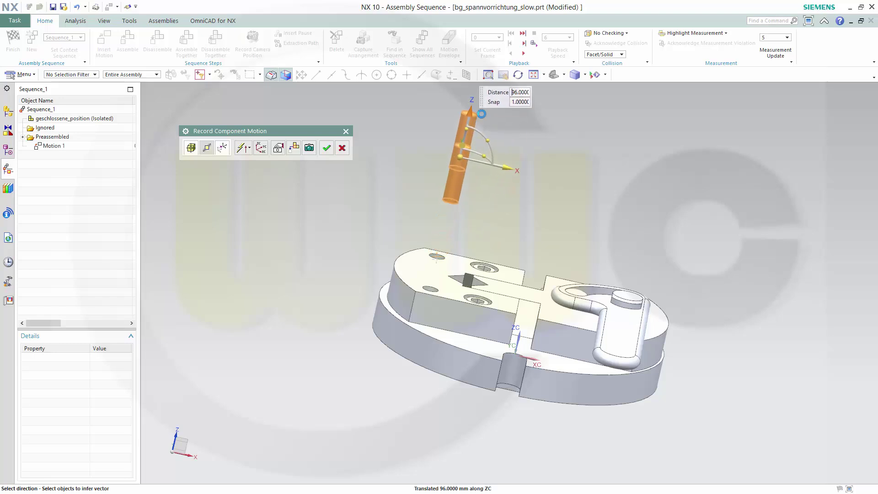
shift+middle_drag(570, 174, 621, 240)
scroll(619, 250, down, 2)
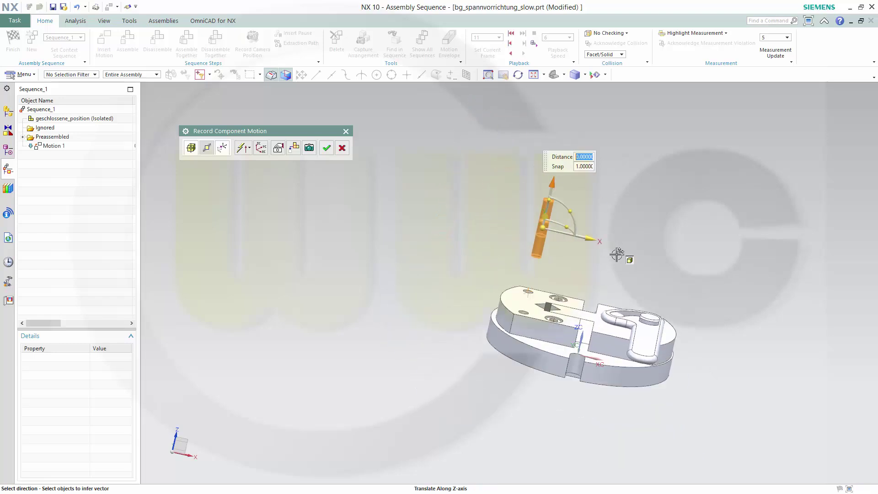
drag(554, 180, 557, 163)
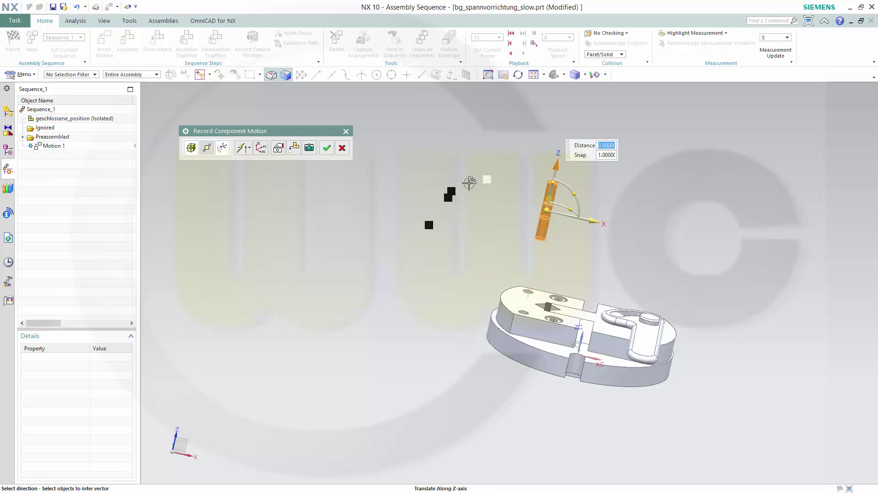
click(295, 148)
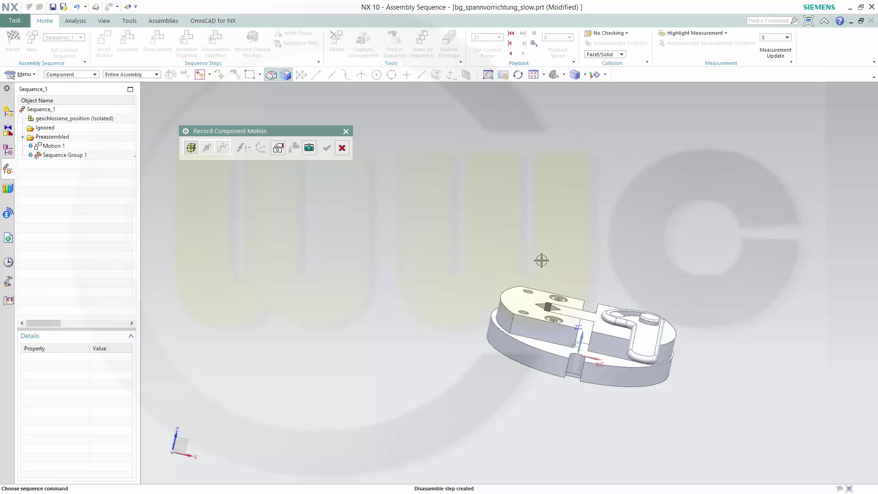
Lift the upper and lower cylinder screws out of the fixture as a disassembly step.
middle_drag(542, 262, 541, 270)
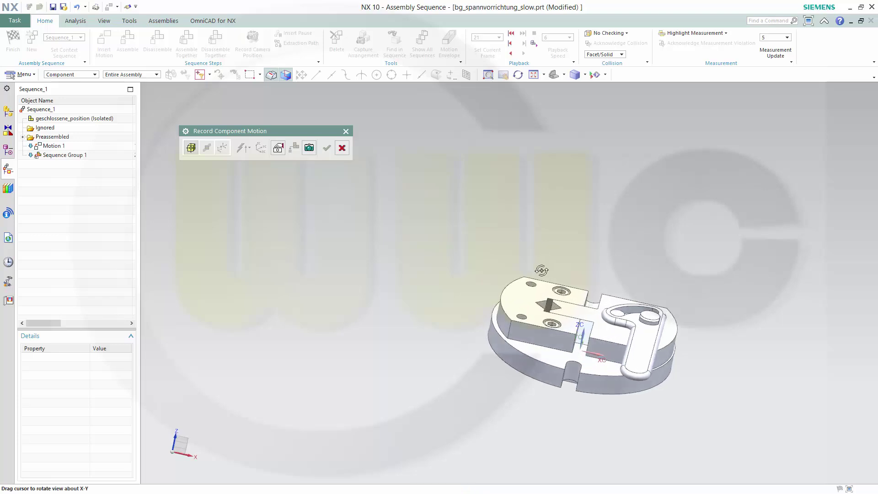
click(561, 292)
click(554, 325)
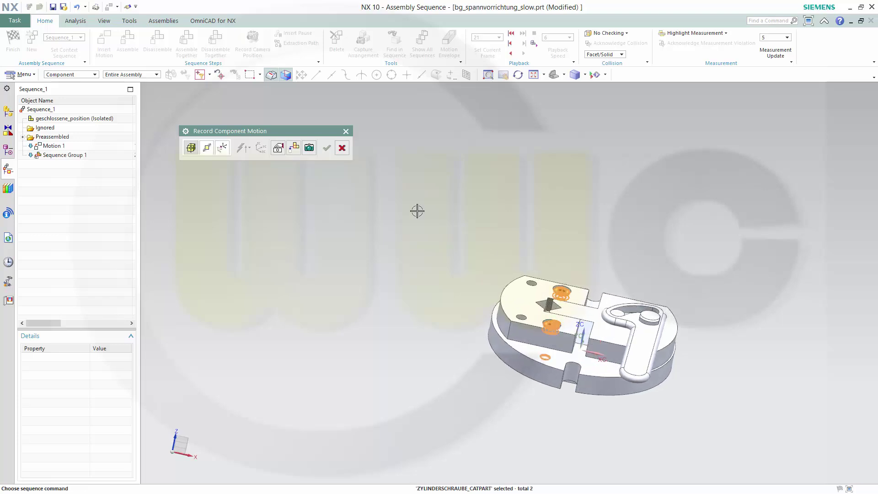
click(211, 151)
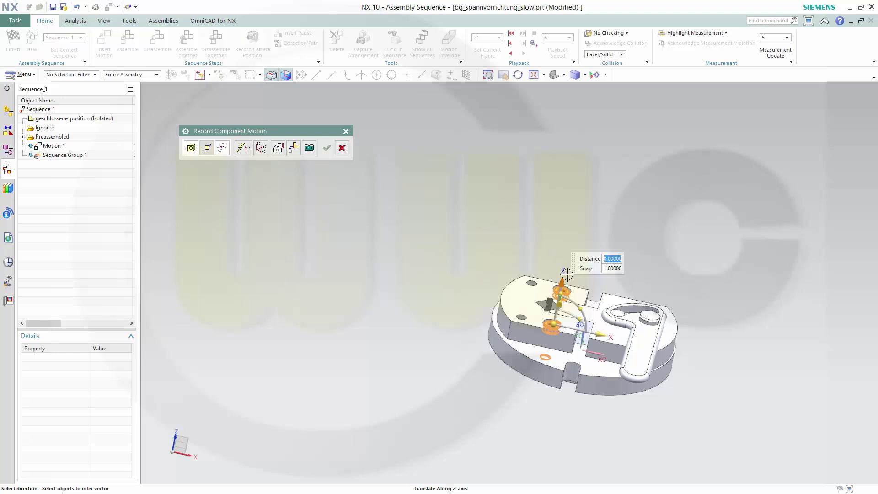
drag(567, 274, 601, 125)
click(294, 148)
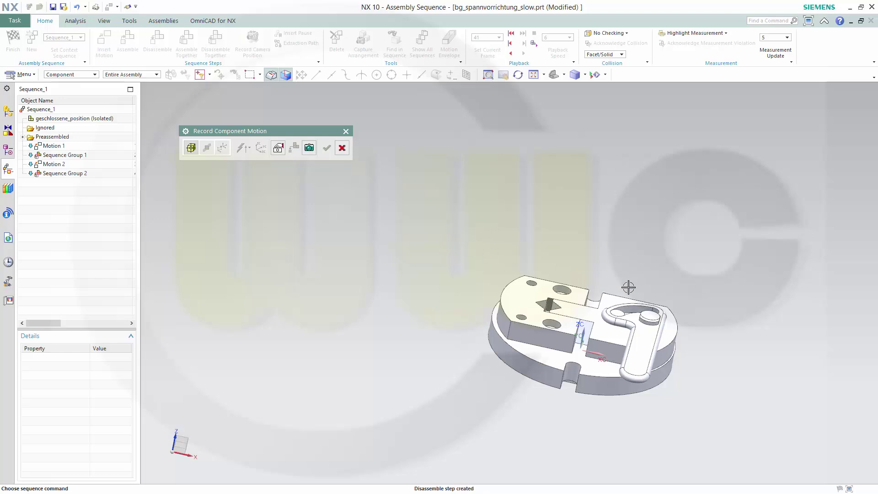
Lift the second pin and bolt 204 mm along ZC as a disassembly step, then select the clamping lever.
click(617, 312)
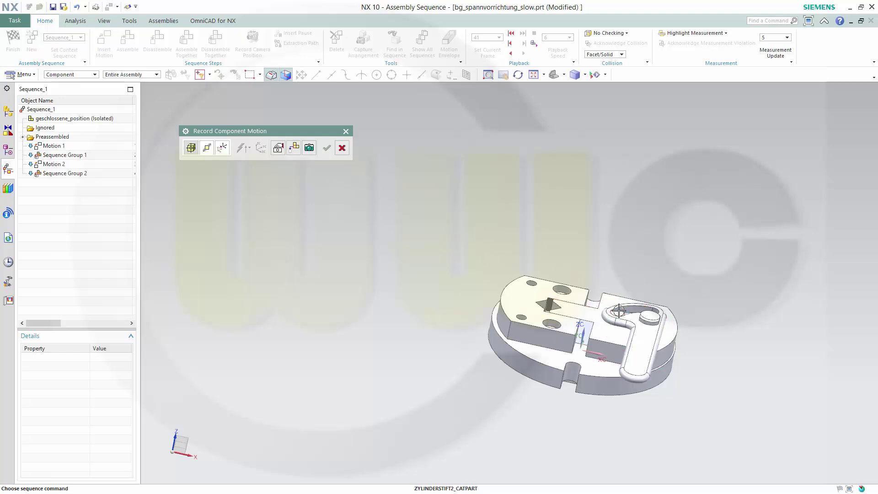
click(646, 314)
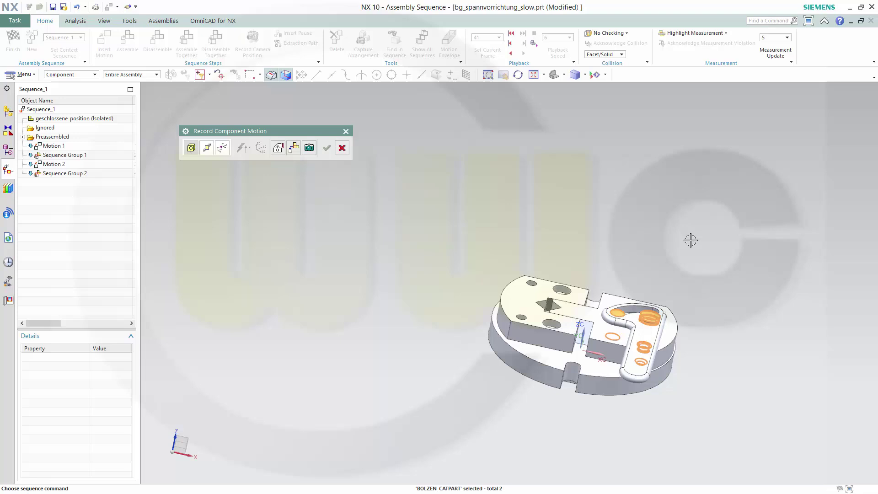
click(210, 149)
drag(639, 287, 687, 103)
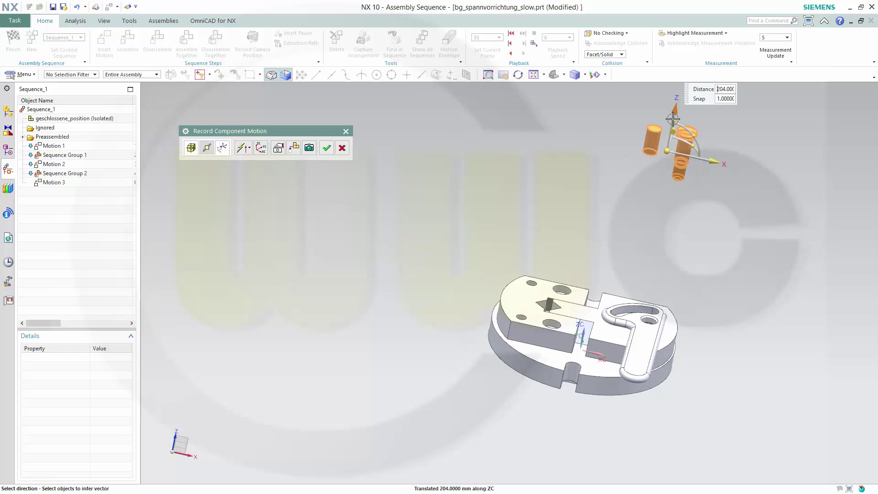
click(299, 150)
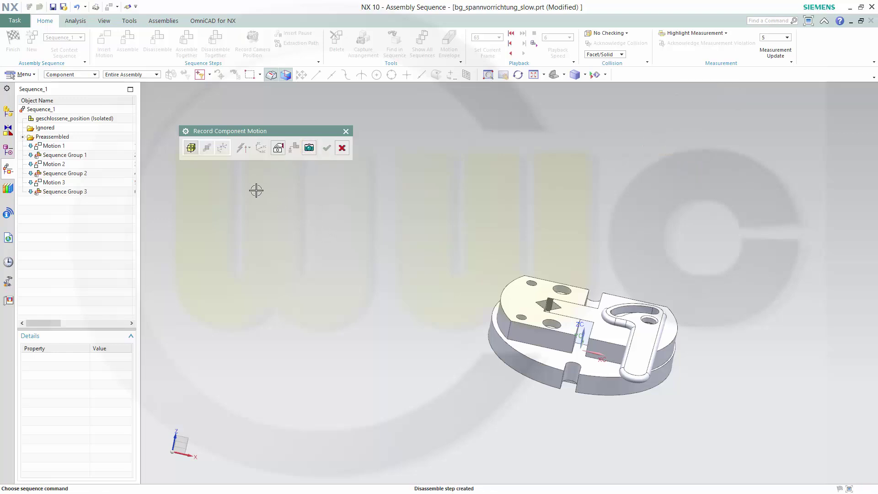
click(645, 346)
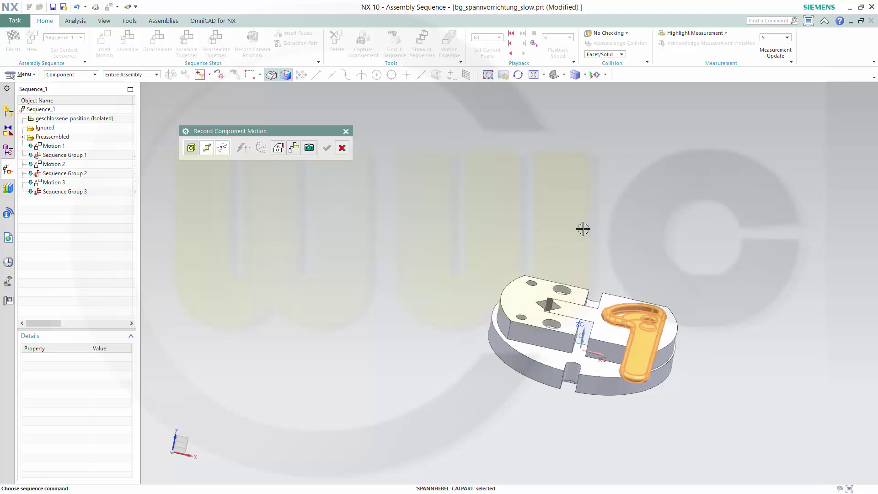
Lift the clamping lever 100 mm straight up and record it as a disassemble step.
click(206, 148)
drag(641, 298, 681, 109)
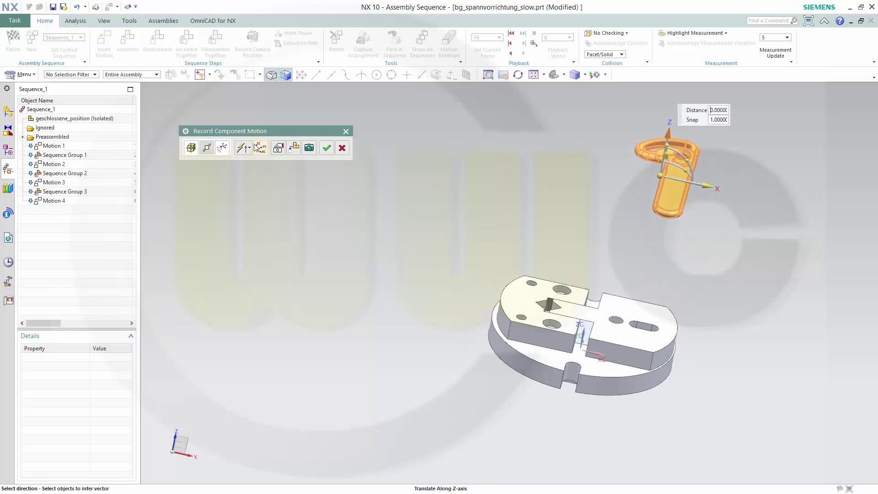
click(294, 148)
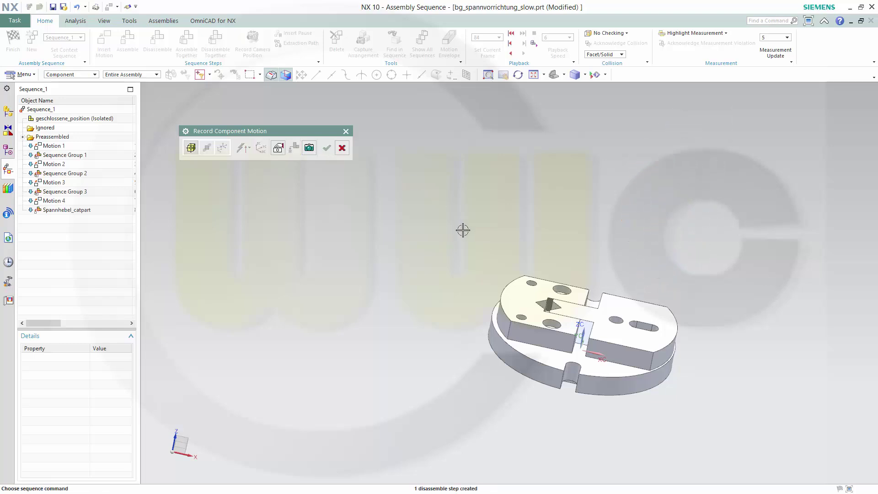
Slide the sliding jaw far out along X and record it as a disassemble step.
click(622, 314)
click(211, 151)
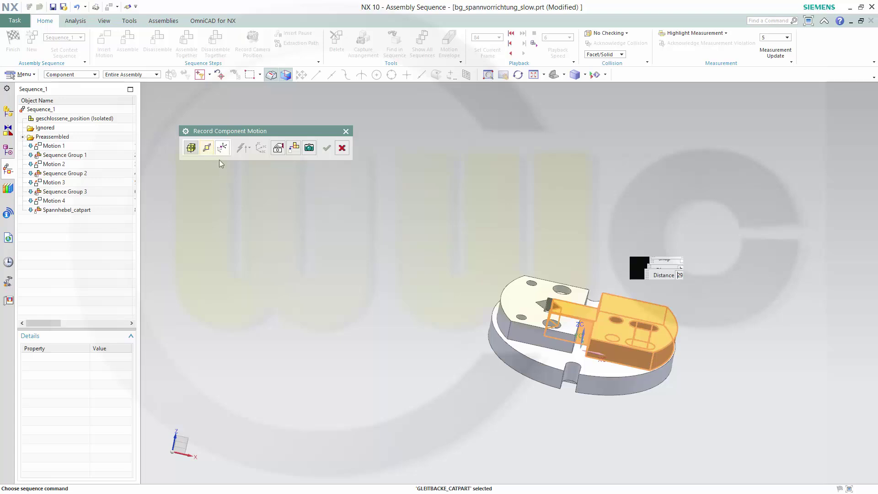
drag(683, 340, 838, 375)
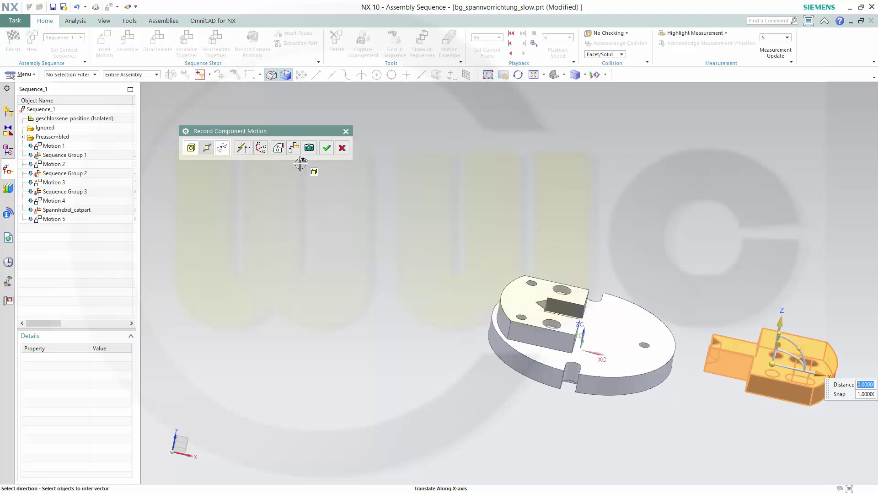
click(294, 148)
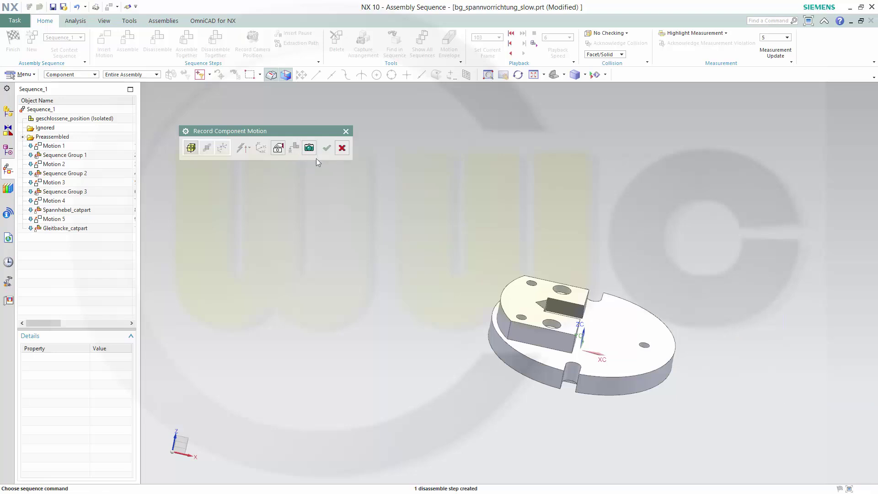
Raise the guide jaw 110 mm along Z, tilt it, and record it as a disassemble step.
click(523, 283)
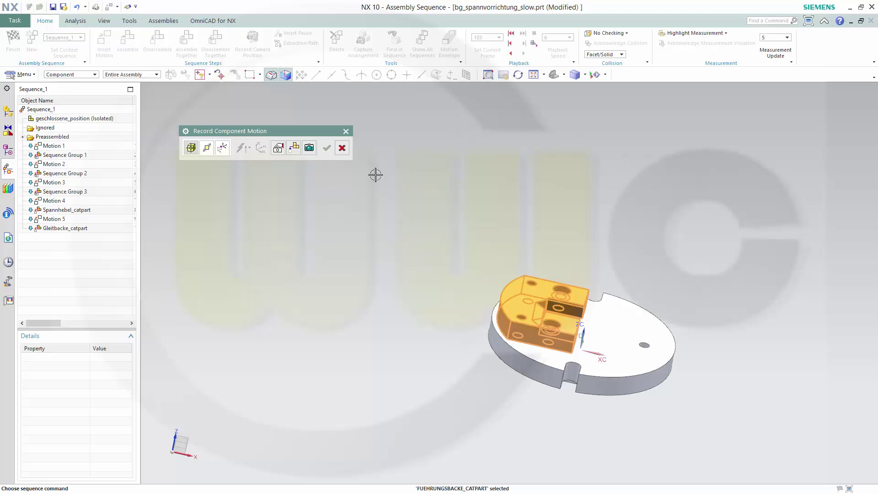
click(207, 148)
drag(556, 248, 581, 131)
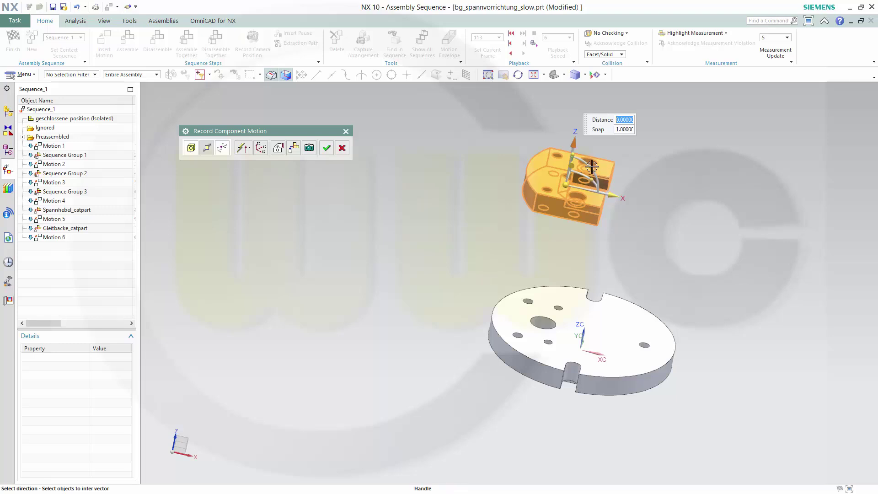
drag(595, 173, 599, 158)
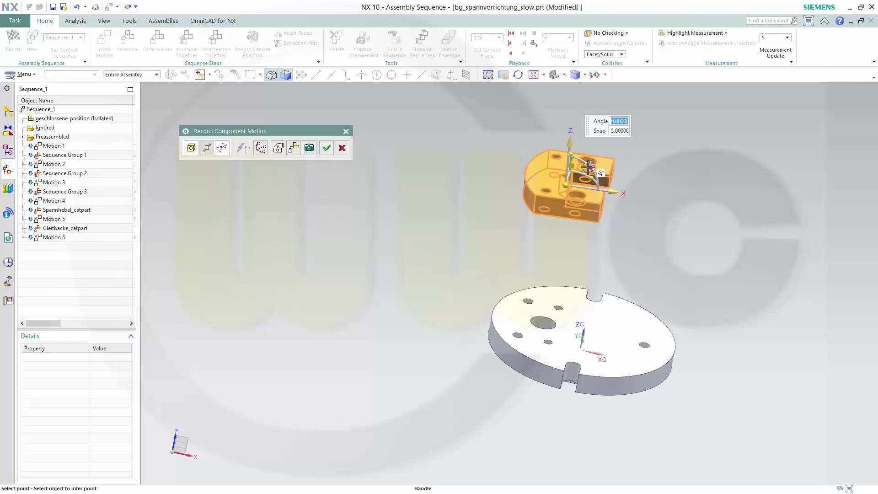
click(295, 148)
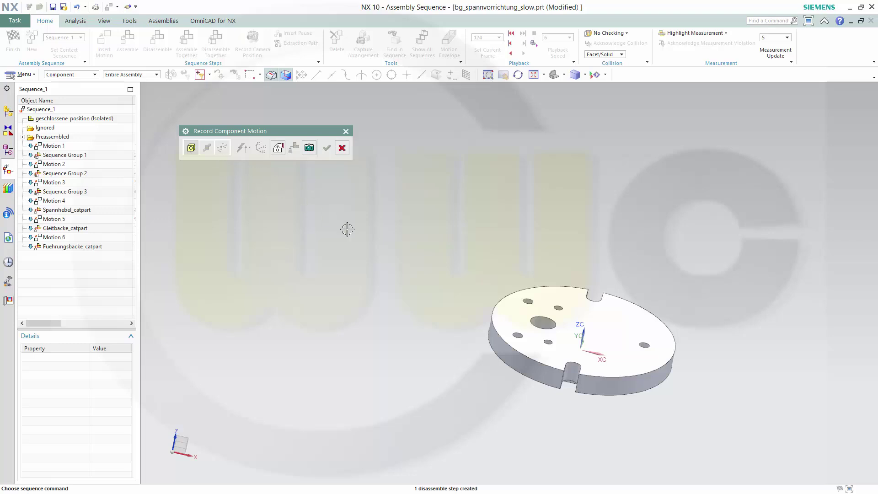
Record the Grundplatte base plate's removal as the final disassemble step.
click(578, 301)
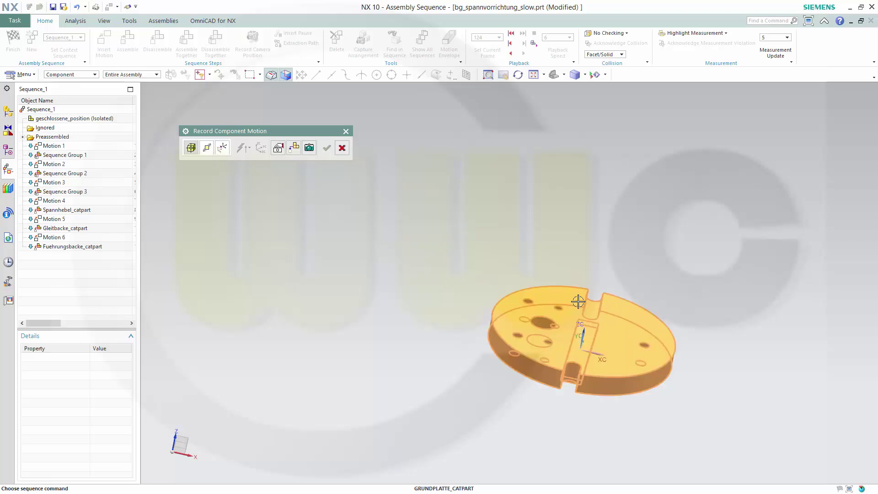
click(295, 147)
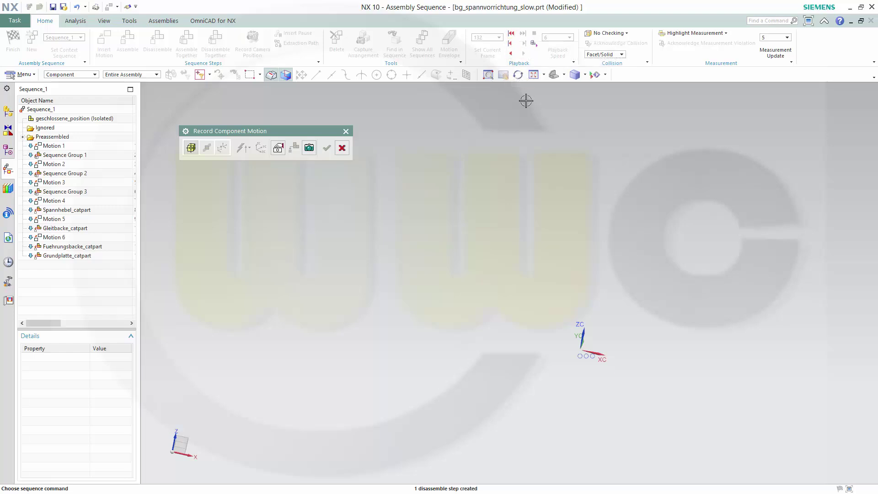
End component recording and play Sequence_1 backward to the fully assembled start.
click(511, 54)
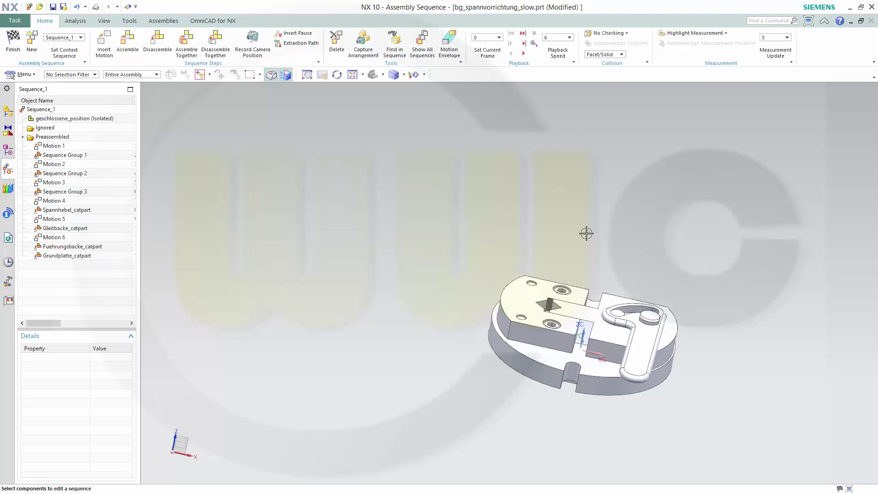
Record the disassembly playback as a movie, overwriting disassemble_movie.avi in Dokumente.
click(534, 44)
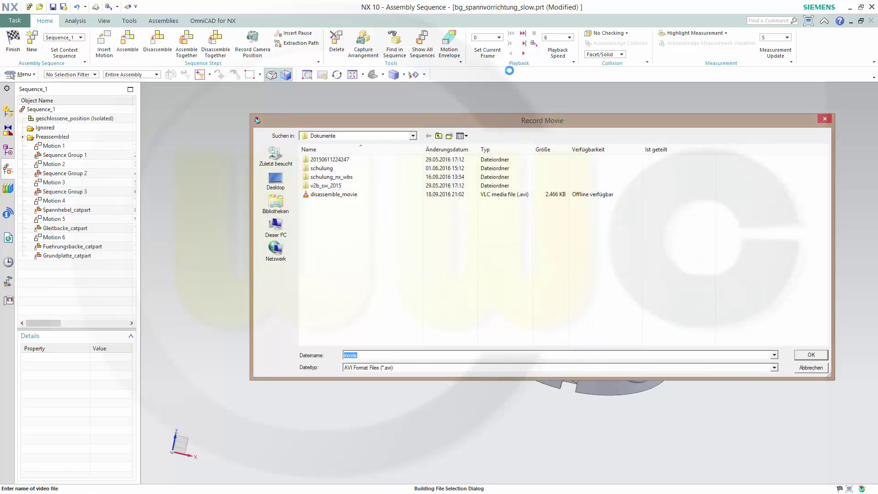
click(328, 195)
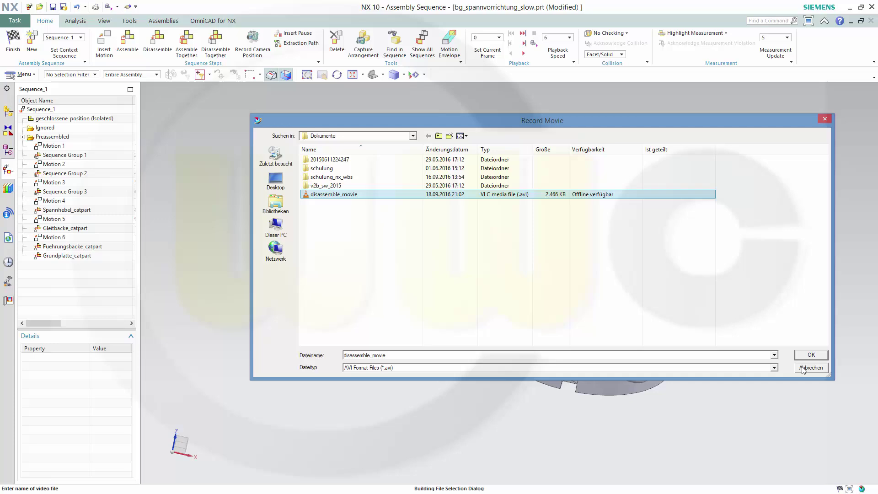
click(810, 355)
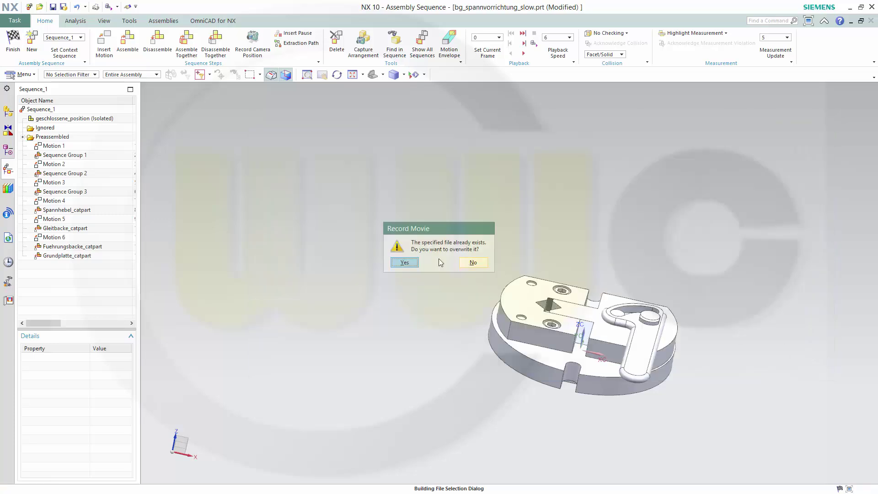
click(404, 262)
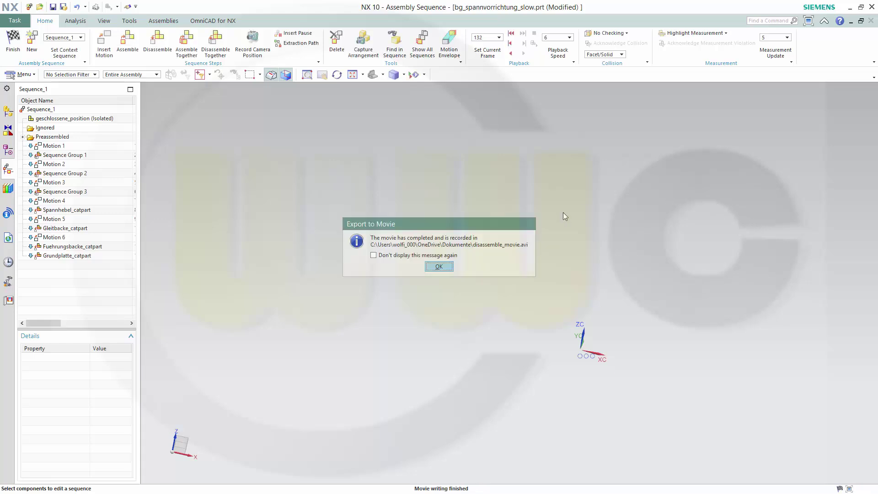
click(439, 267)
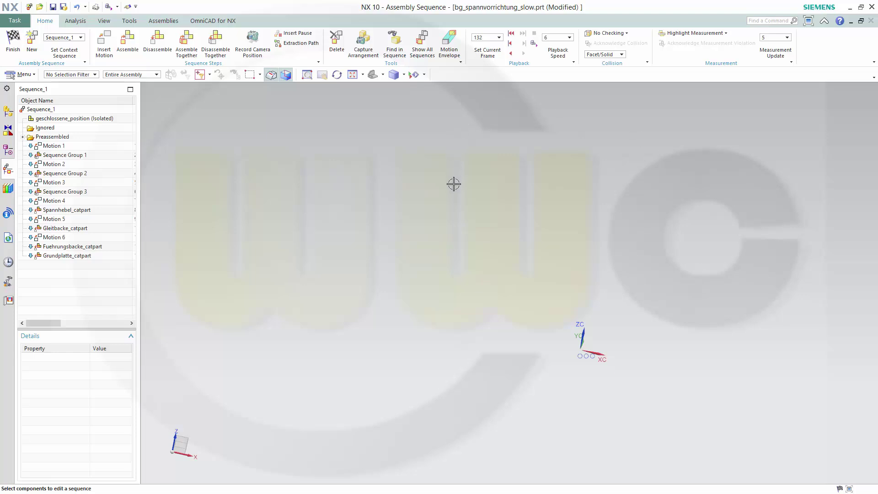
Record the assembly playback as a second movie named assemble_movie.
click(533, 44)
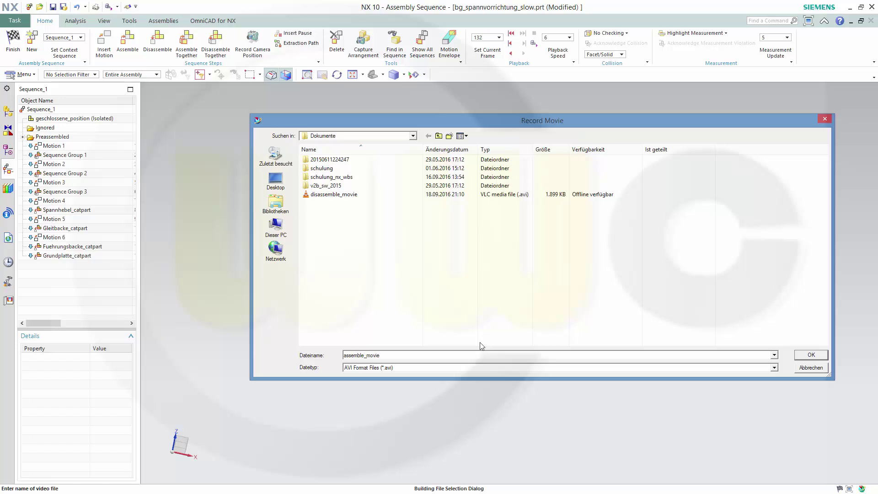
key(Return)
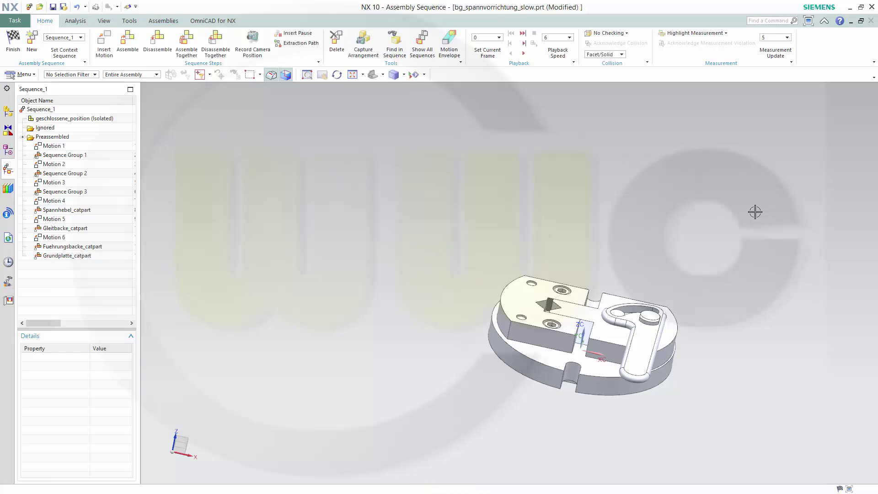
Open assemble_movie.avi from the Dokumente folder in VLC media player.
key(alt+Tab)
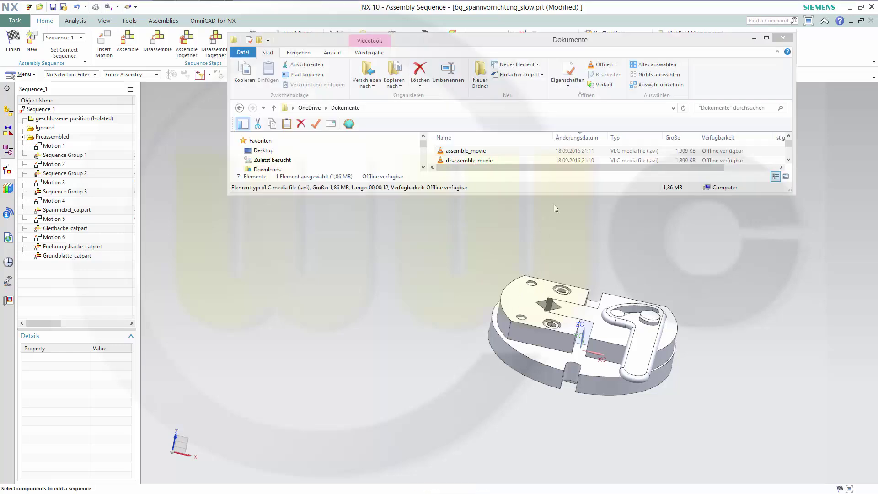
double_click(478, 151)
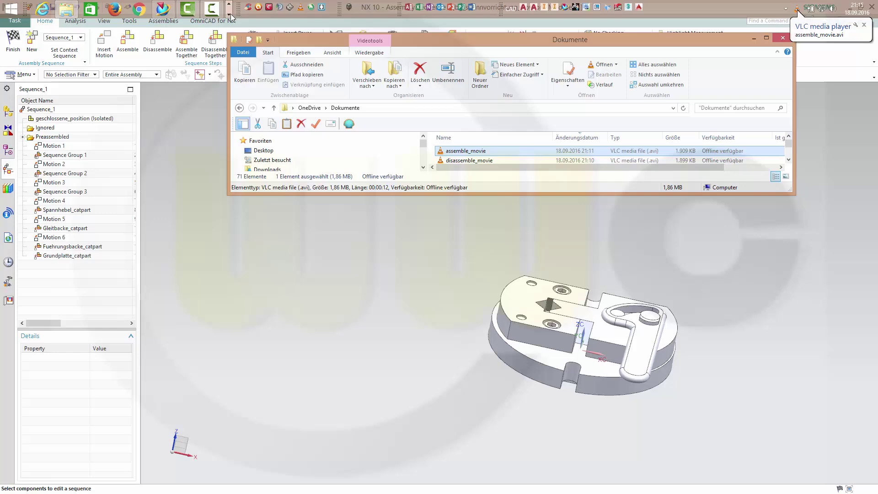
Bring VLC to the front and watch assemble_movie.avi play.
click(46, 13)
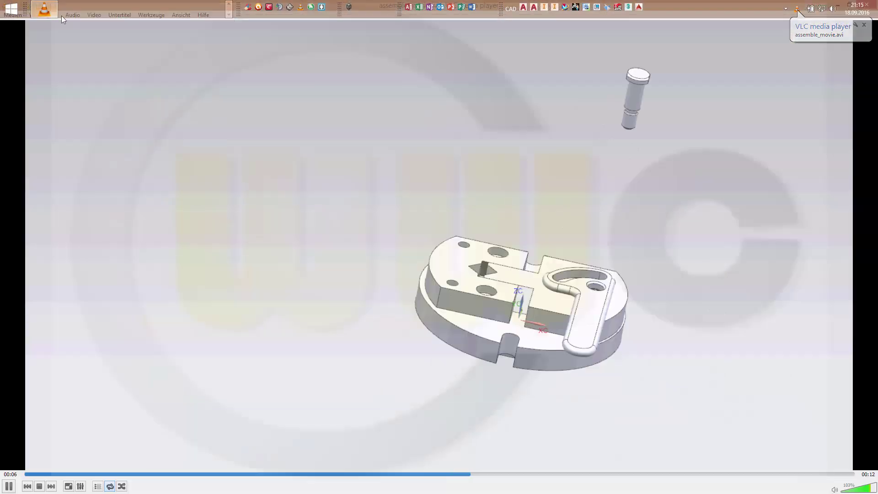